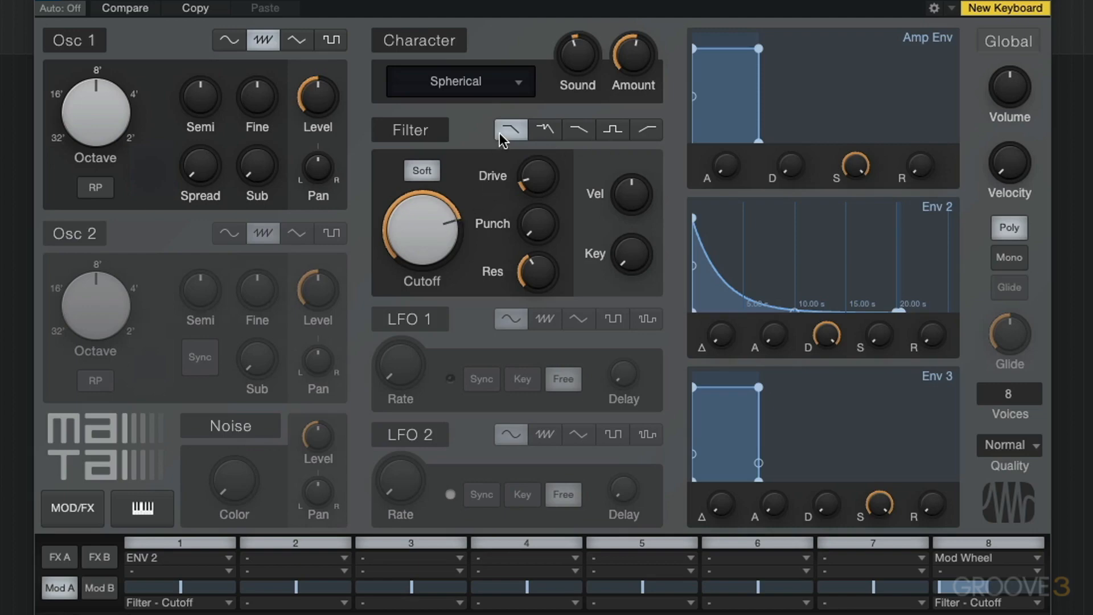
Switch the filter to LP 24dB Zero, sweep the cutoff down, and raise the resonance to about 46%.
{"action": "left_click_drag", "start_coordinate": [425, 225], "coordinate": [435, 261]}
{"action": "left_click", "coordinate": [544, 128]}
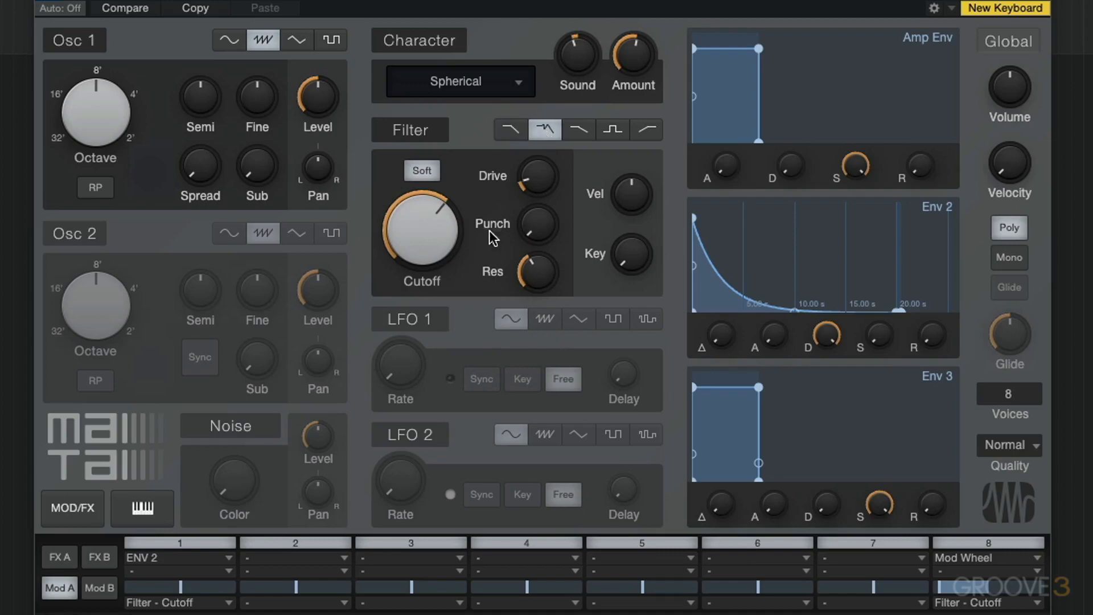
{"action": "left_click_drag", "start_coordinate": [435, 240], "coordinate": [429, 256]}
{"action": "left_click_drag", "start_coordinate": [529, 266], "coordinate": [528, 252]}
{"action": "left_click_drag", "start_coordinate": [434, 241], "coordinate": [442, 269]}
Compare the first low-pass filter with LP 24dB Zero by alternating between them while raising the cutoff.
{"action": "left_click", "coordinate": [510, 129]}
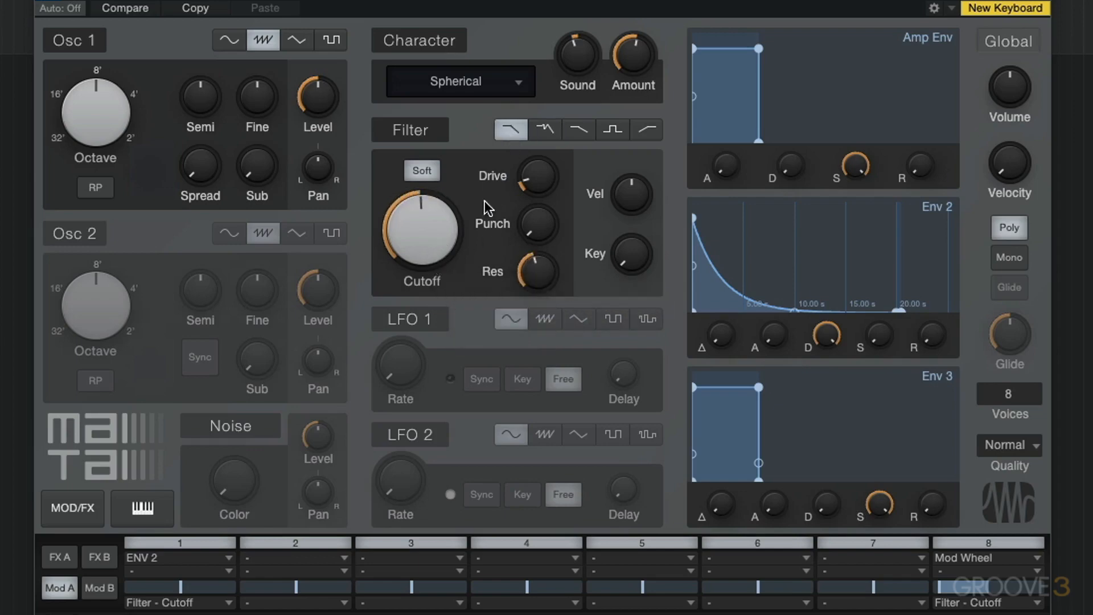
{"action": "left_click", "coordinate": [544, 129]}
{"action": "left_click_drag", "start_coordinate": [430, 208], "coordinate": [429, 155]}
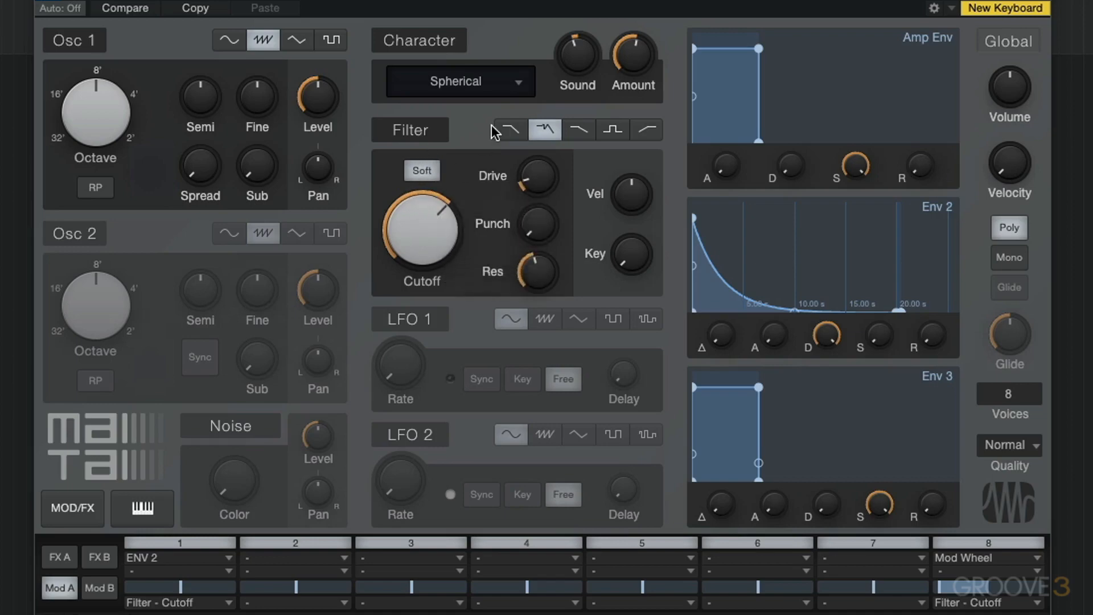
{"action": "left_click", "coordinate": [509, 129]}
{"action": "mouse_move", "coordinate": [438, 217]}
{"action": "left_mouse_down"}
{"action": "mouse_move", "coordinate": [430, 159]}
{"action": "mouse_move", "coordinate": [432, 259]}
{"action": "mouse_move", "coordinate": [433, 190]}
{"action": "mouse_move", "coordinate": [440, 212]}
{"action": "mouse_move", "coordinate": [444, 204]}
{"action": "left_mouse_up"}
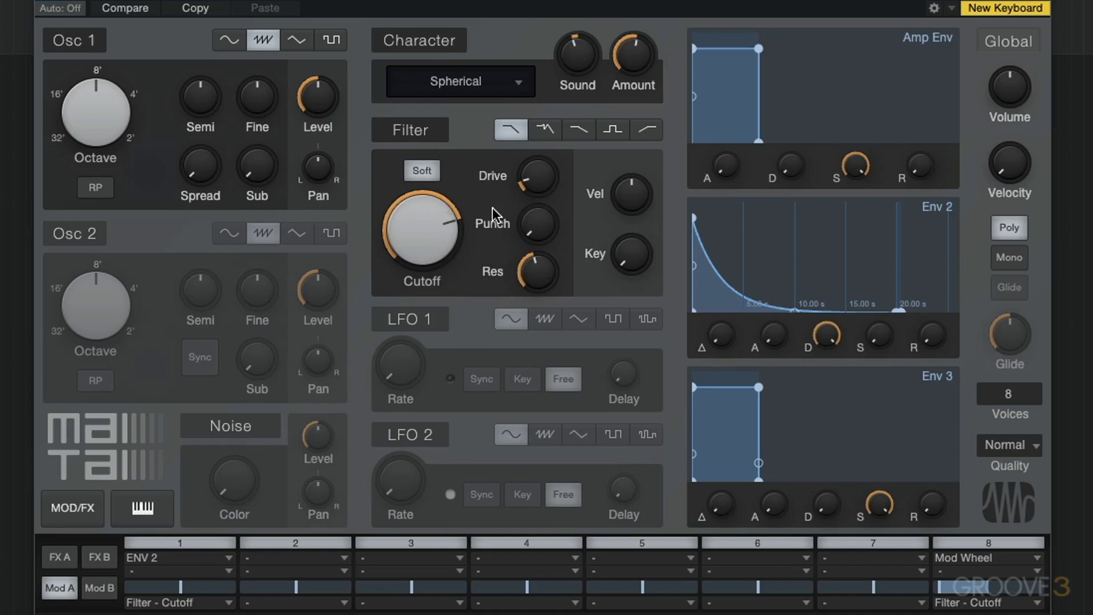
Compare the third low-pass filter type with LP 24dB Zero and the first low-pass, finishing on the third type.
{"action": "left_click", "coordinate": [578, 131]}
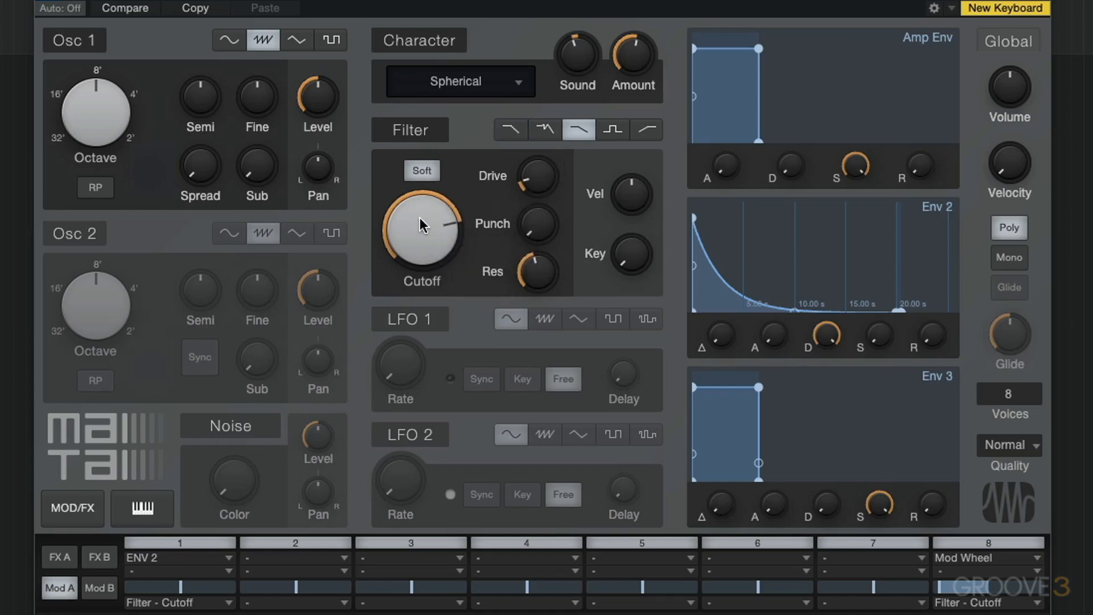
{"action": "left_click", "coordinate": [548, 126]}
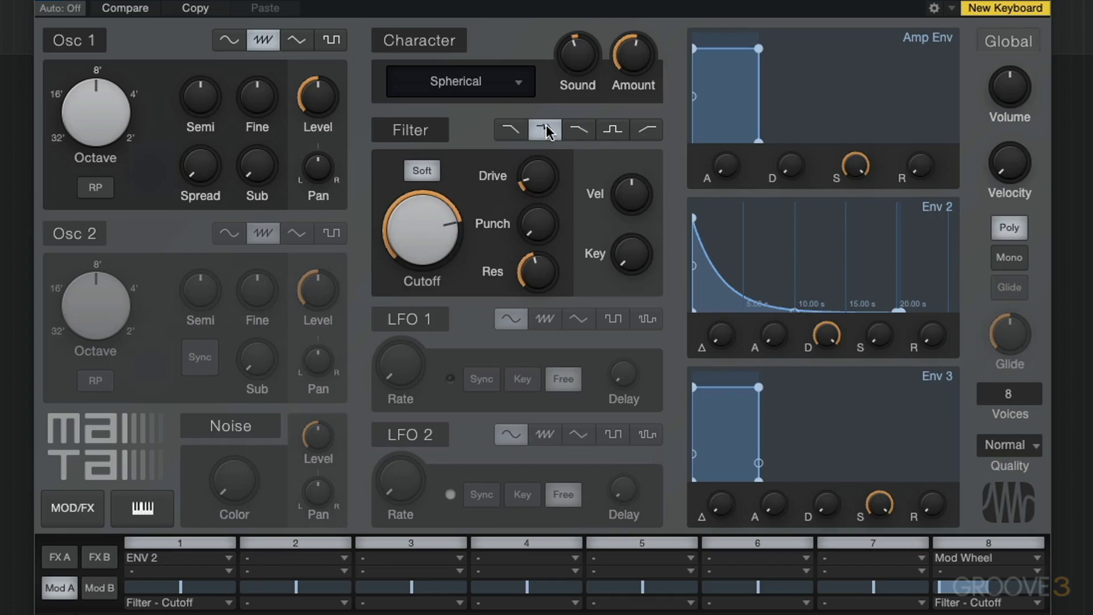
{"action": "left_click", "coordinate": [516, 127]}
{"action": "left_click", "coordinate": [577, 127]}
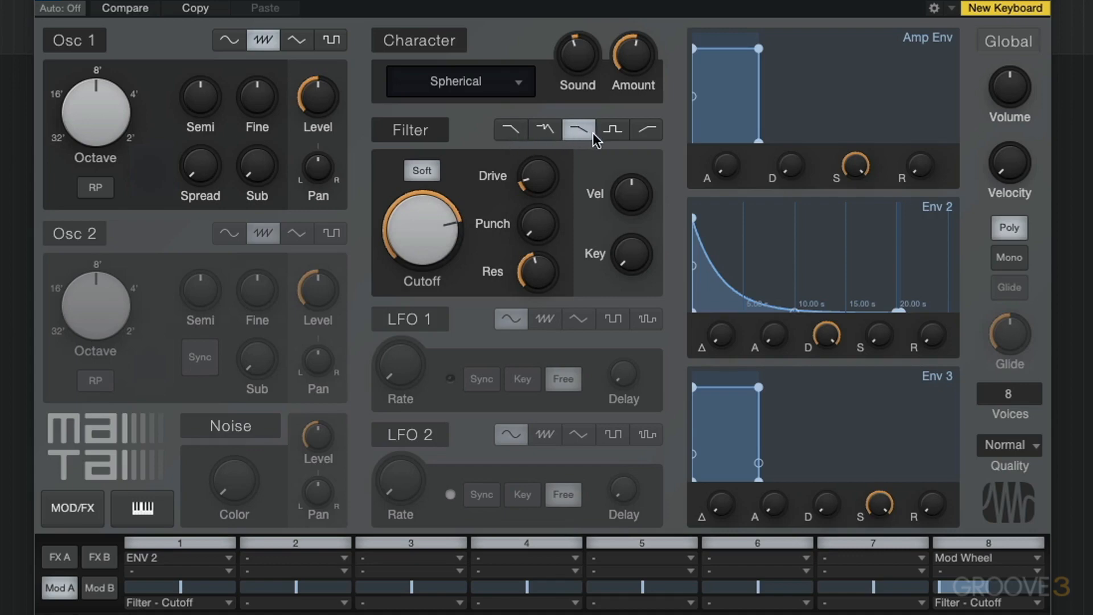
Try the band-pass filter and the high-pass filter, sweeping the cutoff with each one.
{"action": "left_click", "coordinate": [609, 129]}
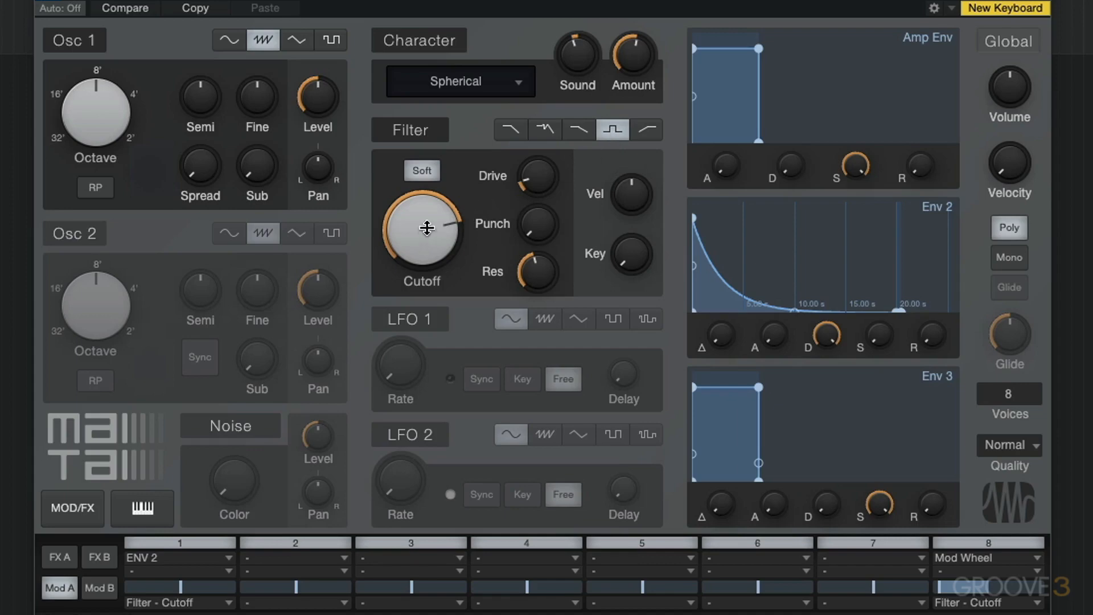
{"action": "left_click_drag", "start_coordinate": [427, 227], "coordinate": [453, 232]}
{"action": "left_click", "coordinate": [649, 128]}
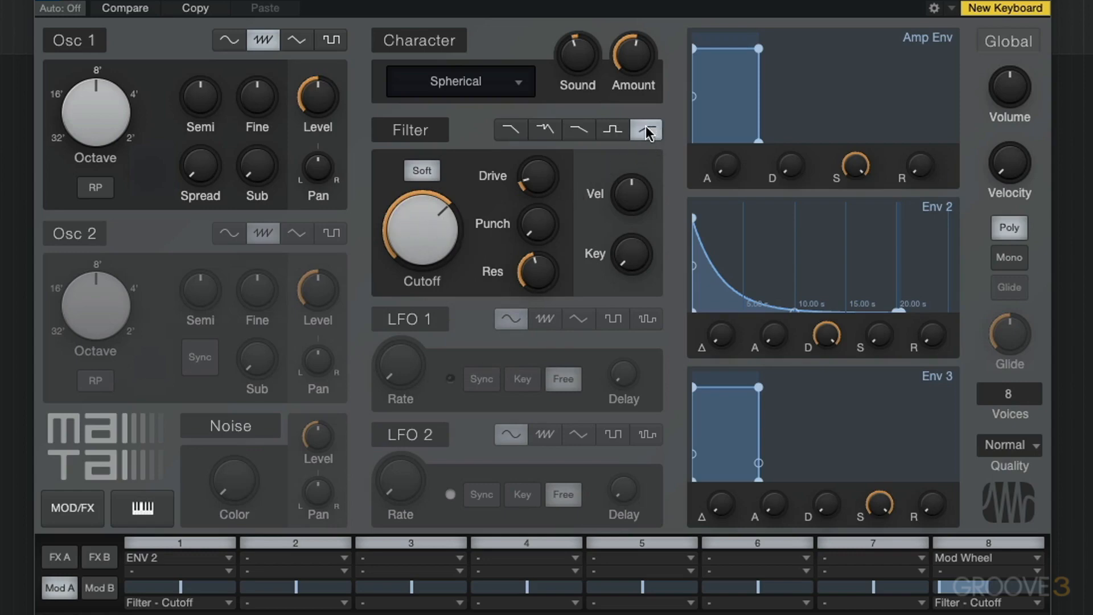
{"action": "mouse_move", "coordinate": [431, 244]}
{"action": "left_mouse_down"}
{"action": "mouse_move", "coordinate": [417, 234]}
{"action": "mouse_move", "coordinate": [418, 203]}
{"action": "mouse_move", "coordinate": [417, 282]}
{"action": "mouse_move", "coordinate": [426, 210]}
{"action": "mouse_move", "coordinate": [424, 268]}
{"action": "mouse_move", "coordinate": [428, 246]}
{"action": "left_mouse_up"}
Change the Character type to Subharmonium and set the filter back to the first low-pass type.
{"action": "mouse_move", "coordinate": [460, 209]}
{"action": "scroll", "coordinate": [478, 83], "scroll_direction": "down", "scroll_amount": 1}
{"action": "left_click", "coordinate": [509, 130]}
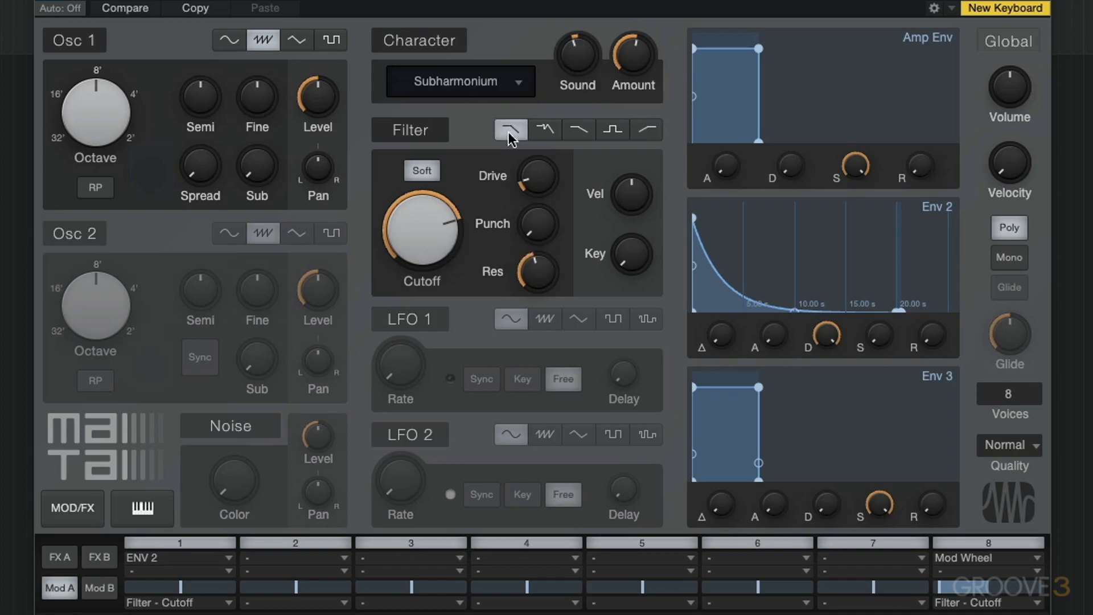
Sweep the cutoff around 726 Hz, briefly try the high-pass filter, and return to the first low-pass type.
{"action": "mouse_move", "coordinate": [435, 227]}
{"action": "left_mouse_down"}
{"action": "mouse_move", "coordinate": [427, 254]}
{"action": "mouse_move", "coordinate": [423, 233]}
{"action": "left_mouse_up"}
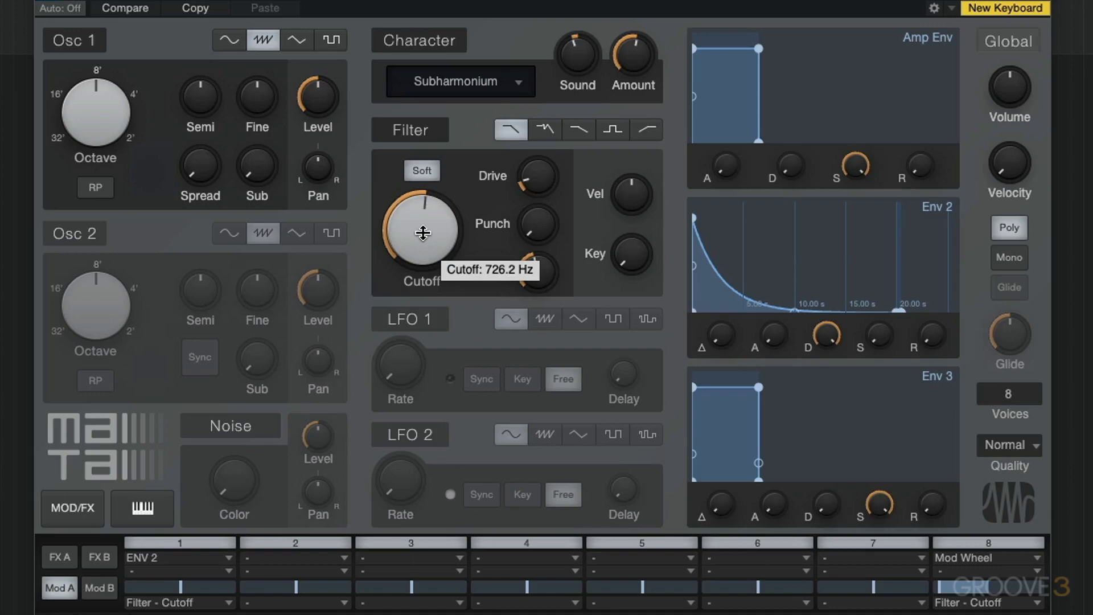
{"action": "left_click_drag", "start_coordinate": [423, 233], "coordinate": [432, 212]}
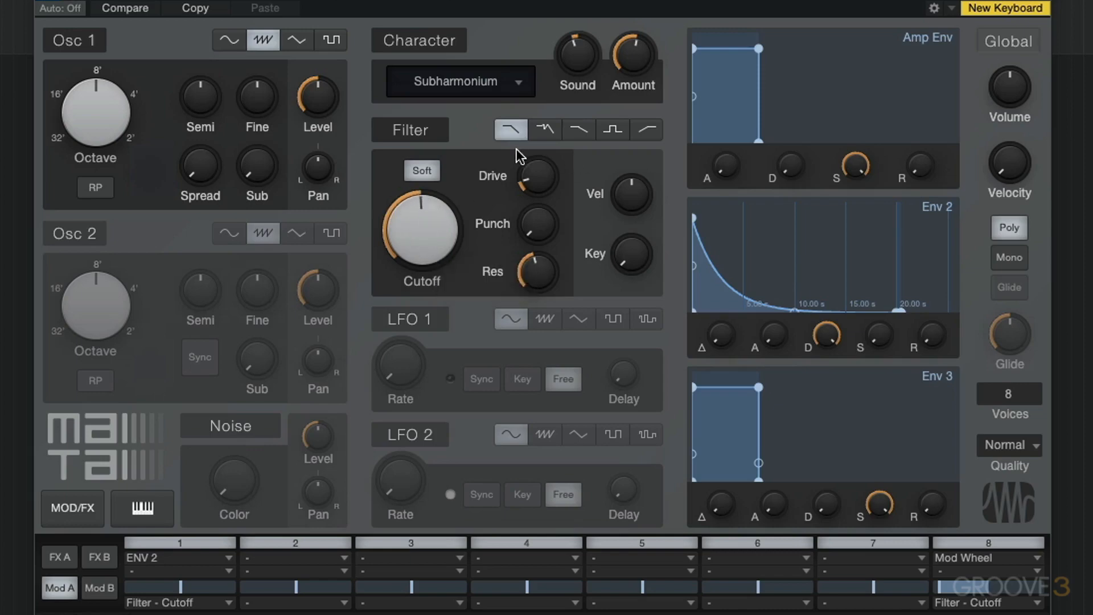
{"action": "left_click", "coordinate": [647, 130]}
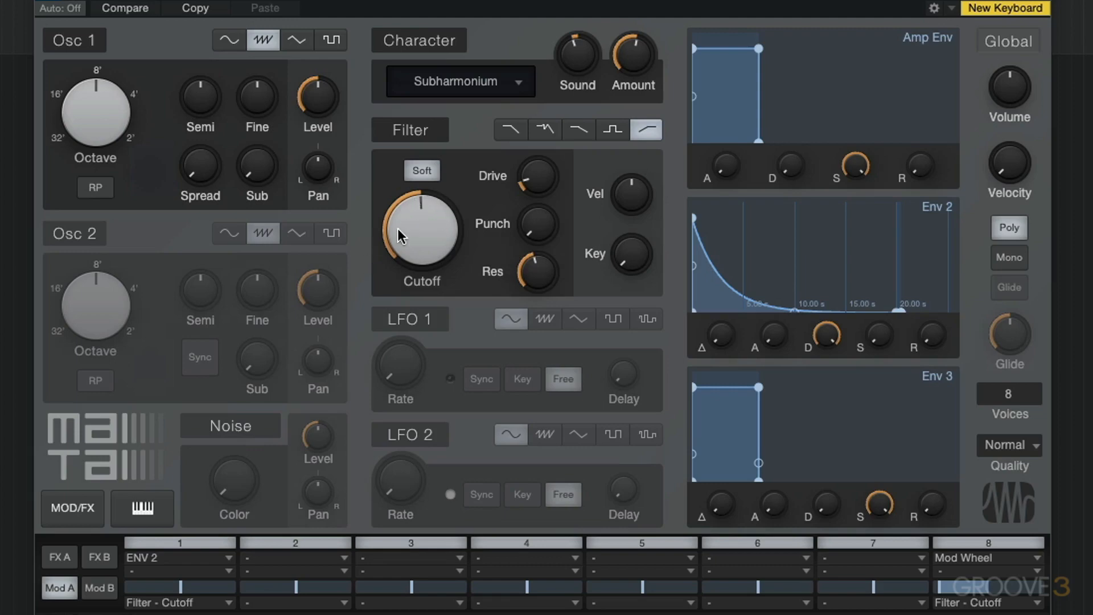
{"action": "left_click", "coordinate": [508, 130]}
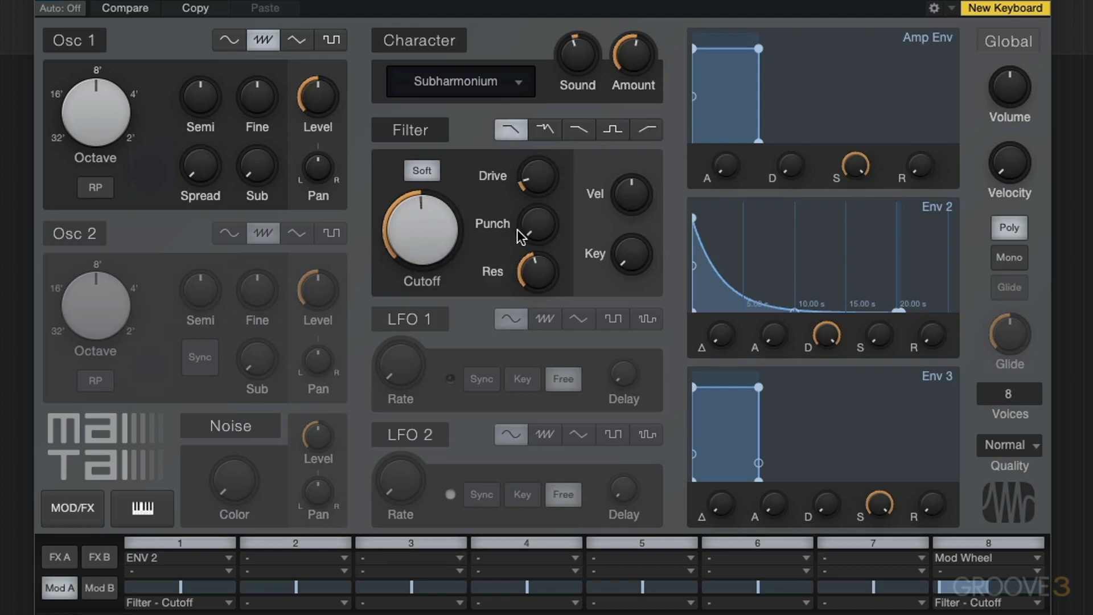
Raise the filter Drive to just below its midpoint and sweep the cutoff to about 1.91 kHz.
{"action": "mouse_move", "coordinate": [519, 228]}
{"action": "mouse_move", "coordinate": [551, 160]}
{"action": "left_mouse_down"}
{"action": "mouse_move", "coordinate": [540, 136]}
{"action": "mouse_move", "coordinate": [539, 161]}
{"action": "left_mouse_up"}
{"action": "left_click_drag", "start_coordinate": [538, 174], "coordinate": [537, 170]}
{"action": "left_click_drag", "start_coordinate": [426, 194], "coordinate": [428, 193]}
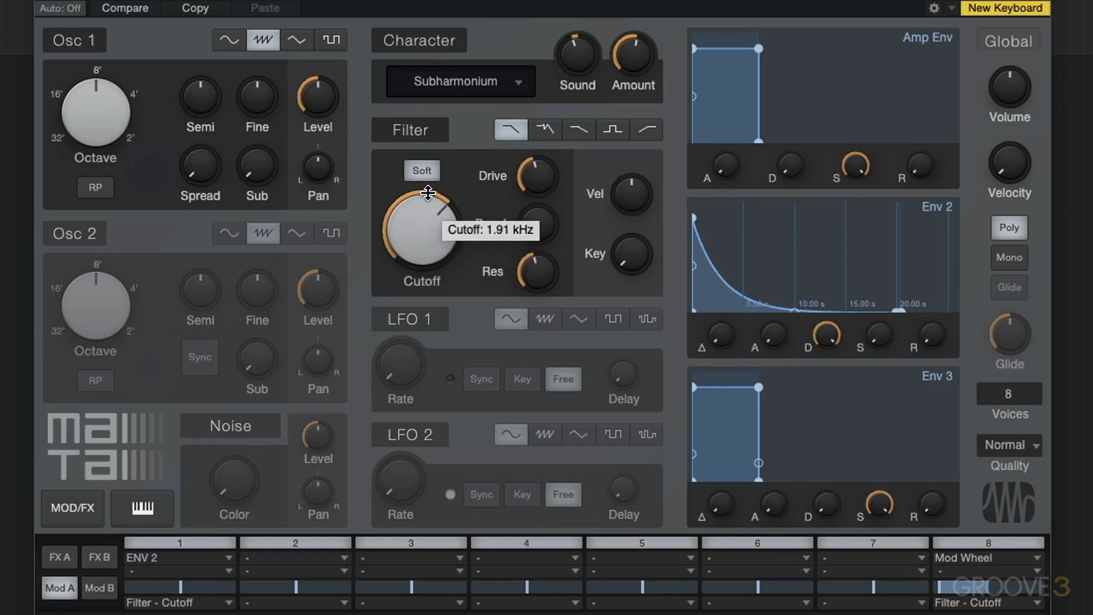
Sweep the cutoff with more Drive, turn the Drive down to minimum, and raise the resonance slightly past its midpoint.
{"action": "left_click_drag", "start_coordinate": [537, 176], "coordinate": [534, 125]}
{"action": "left_click_drag", "start_coordinate": [413, 251], "coordinate": [411, 225]}
{"action": "left_click_drag", "start_coordinate": [537, 177], "coordinate": [543, 356]}
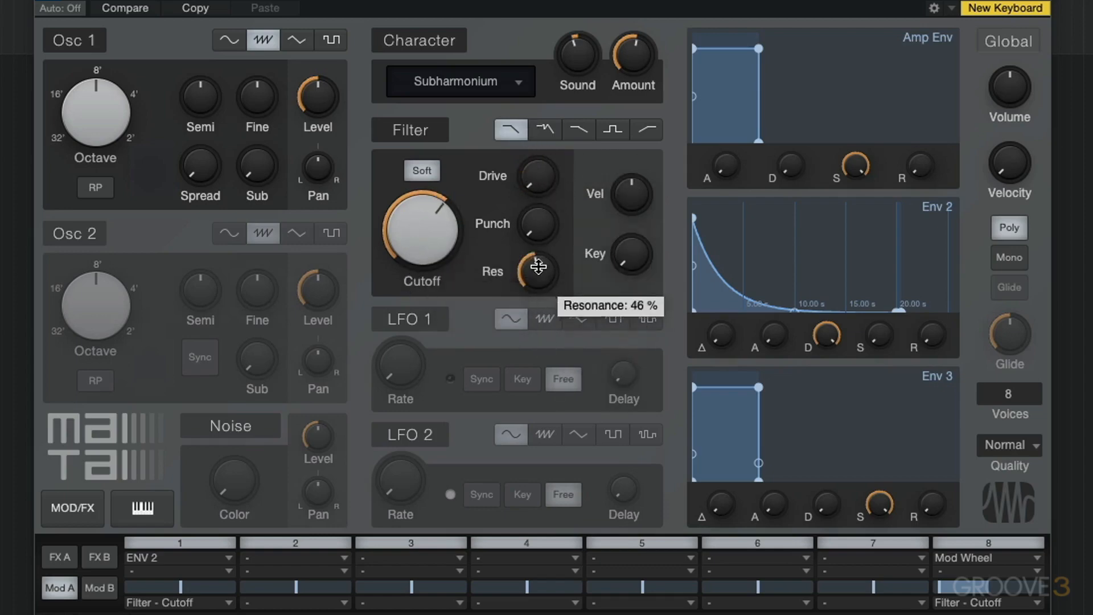
{"action": "mouse_move", "coordinate": [541, 184]}
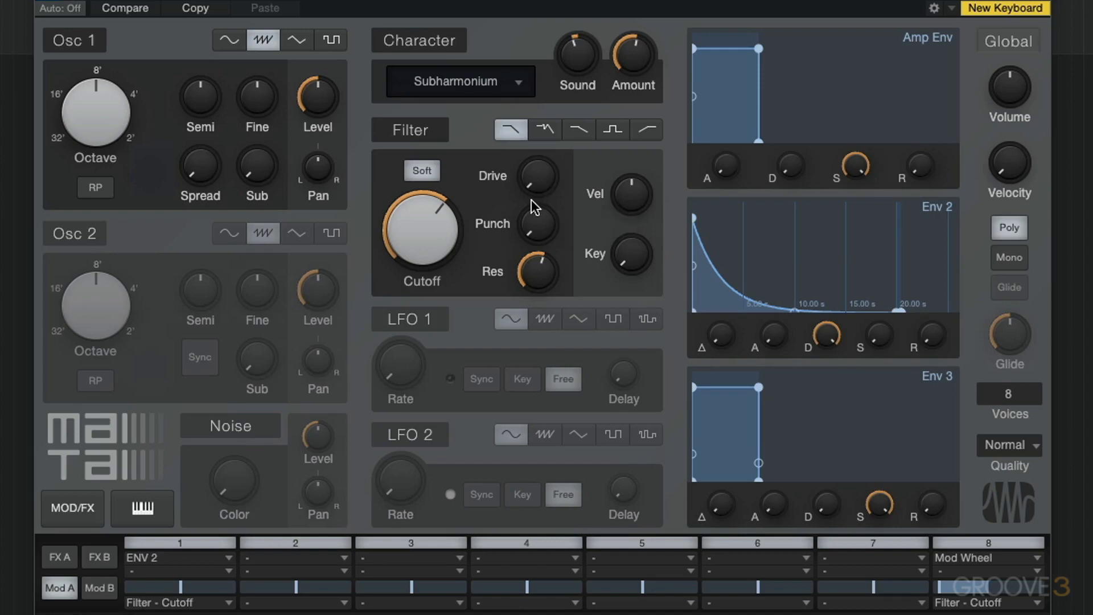
Turn the filter Drive up to maximum and sweep the cutoff up from about 1.06 kHz.
{"action": "left_click_drag", "start_coordinate": [535, 161], "coordinate": [531, 11]}
{"action": "mouse_move", "coordinate": [429, 239]}
{"action": "left_mouse_down"}
{"action": "mouse_move", "coordinate": [427, 268]}
{"action": "mouse_move", "coordinate": [432, 238]}
{"action": "left_mouse_up"}
{"action": "left_click_drag", "start_coordinate": [543, 185], "coordinate": [543, 145]}
{"action": "mouse_move", "coordinate": [428, 241]}
{"action": "left_mouse_down"}
{"action": "mouse_move", "coordinate": [427, 207]}
{"action": "mouse_move", "coordinate": [428, 242]}
{"action": "left_mouse_up"}
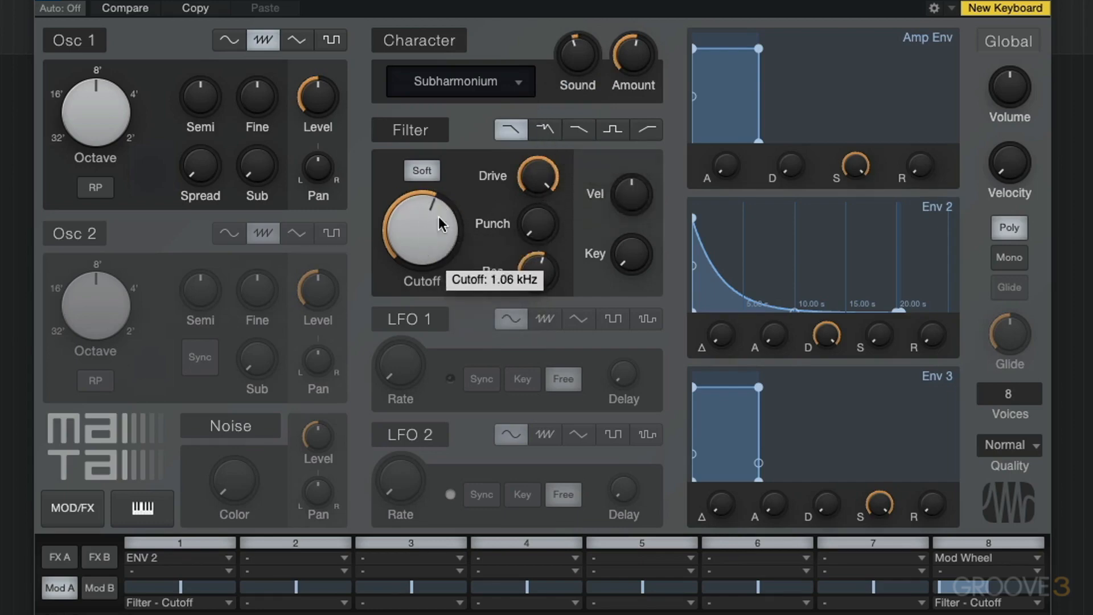
{"action": "left_click_drag", "start_coordinate": [550, 184], "coordinate": [537, 130]}
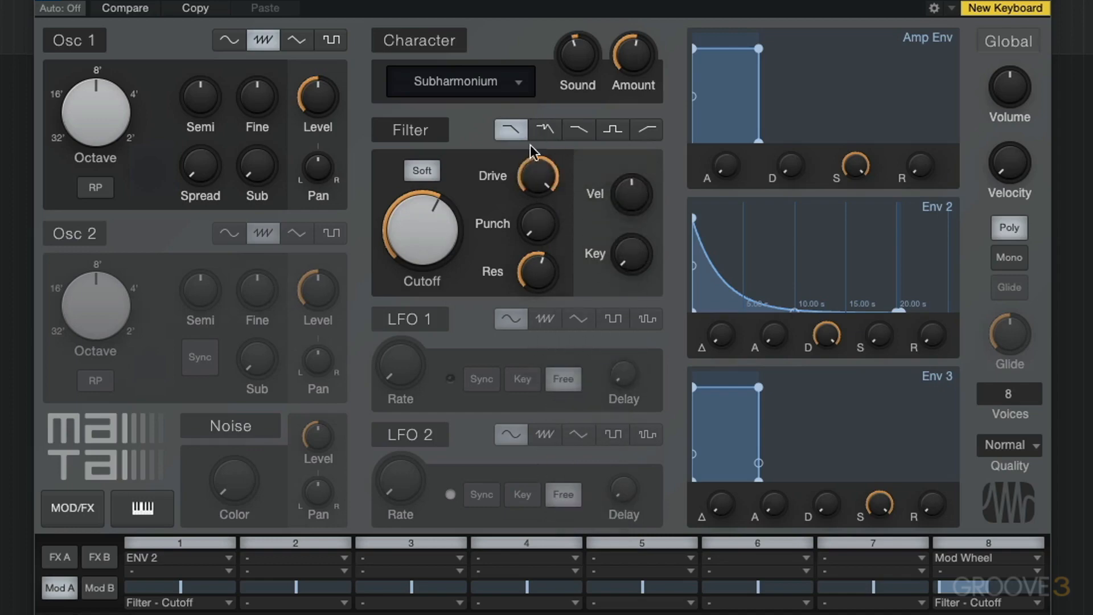
{"action": "mouse_move", "coordinate": [419, 242]}
{"action": "left_mouse_down"}
{"action": "mouse_move", "coordinate": [414, 193]}
{"action": "mouse_move", "coordinate": [410, 302]}
{"action": "mouse_move", "coordinate": [424, 221]}
{"action": "mouse_move", "coordinate": [432, 225]}
{"action": "left_mouse_up"}
Raise the filter Punch to 100% and open the cutoff almost fully.
{"action": "left_click_drag", "start_coordinate": [539, 223], "coordinate": [523, 34]}
{"action": "left_click_drag", "start_coordinate": [540, 200], "coordinate": [531, 149]}
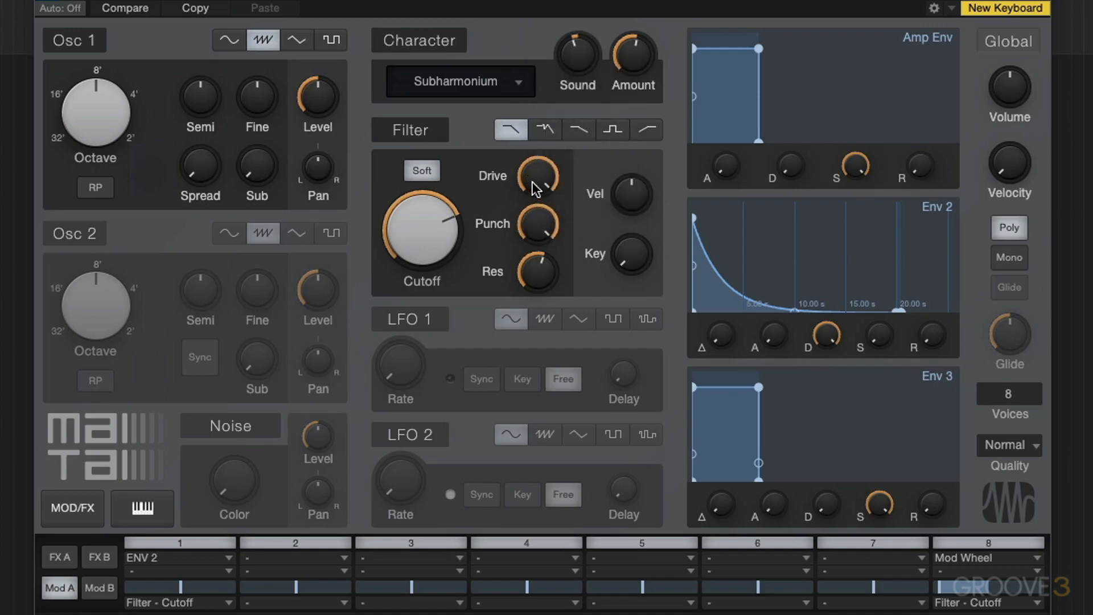
{"action": "mouse_move", "coordinate": [546, 204]}
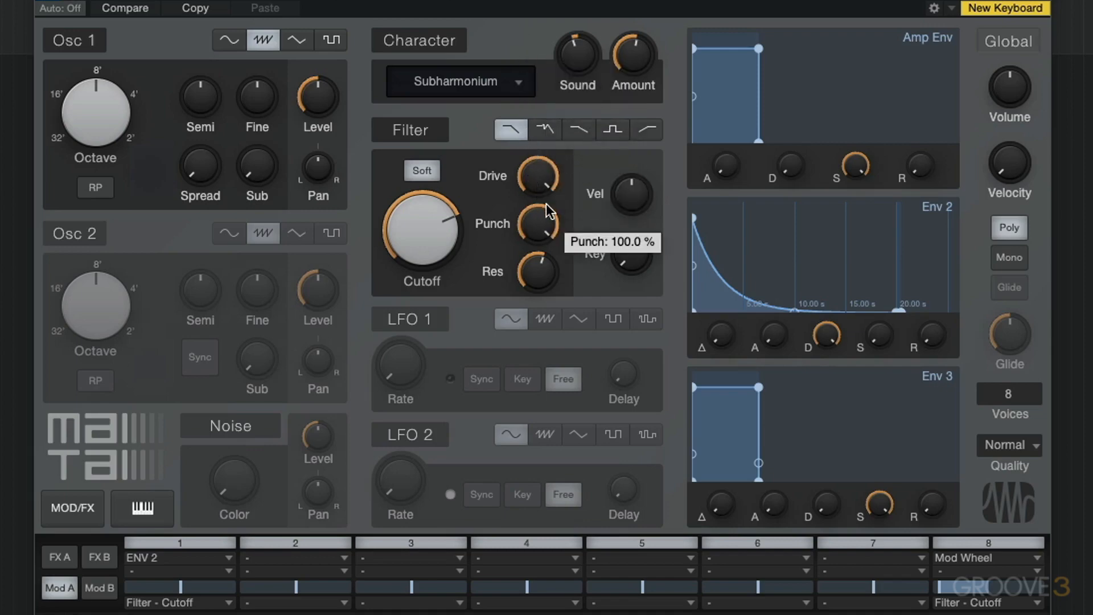
{"action": "left_click_drag", "start_coordinate": [547, 210], "coordinate": [552, 112]}
{"action": "left_click_drag", "start_coordinate": [421, 227], "coordinate": [469, 203]}
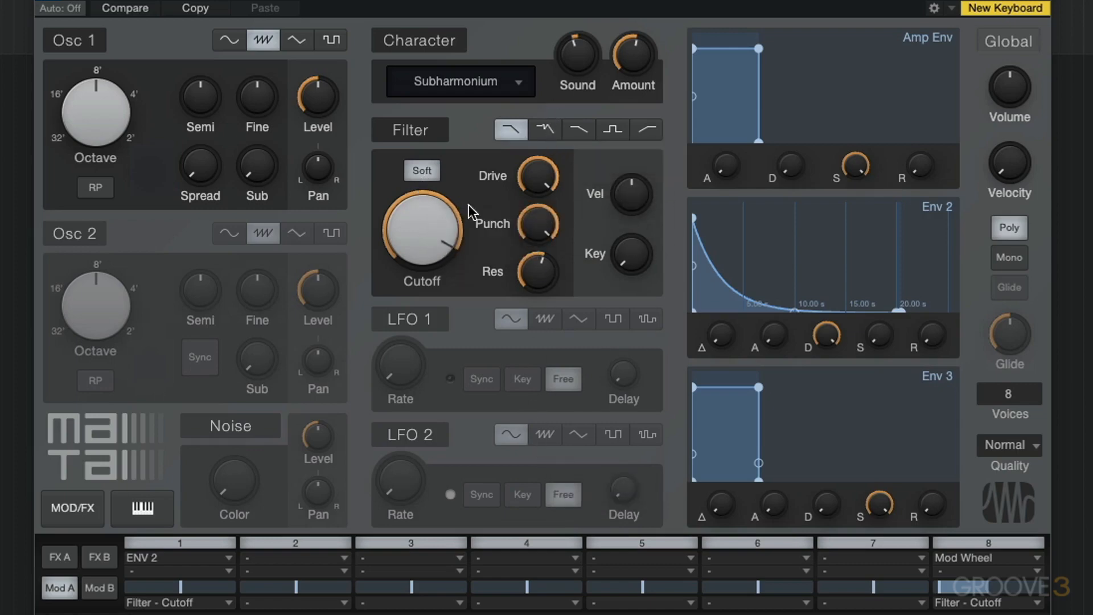
Sweep the cutoff down to about its midpoint and raise the resonance slightly.
{"action": "left_click_drag", "start_coordinate": [539, 259], "coordinate": [557, 136]}
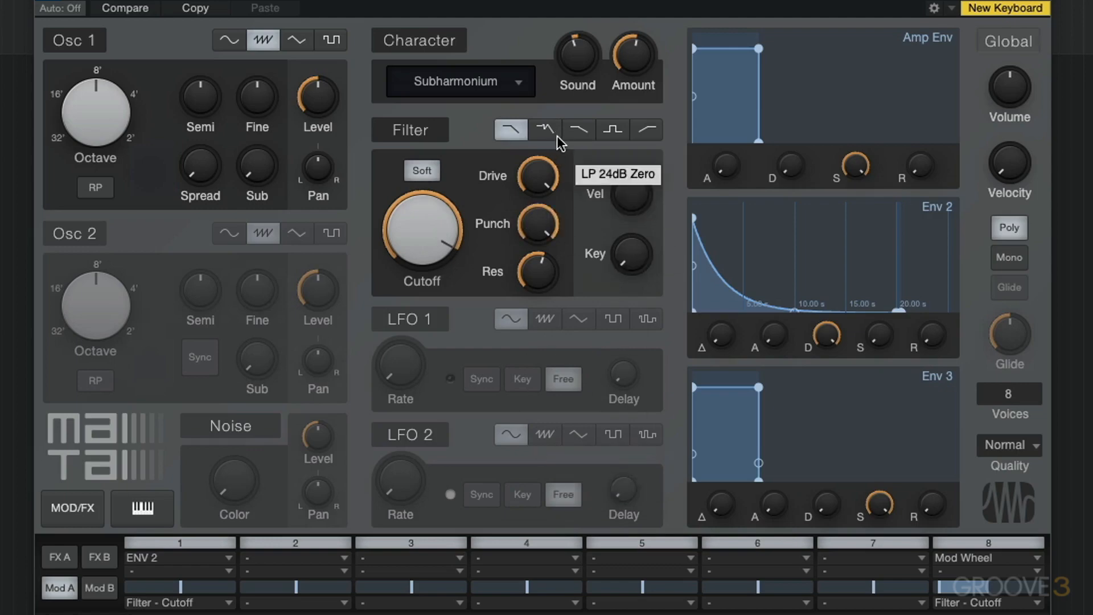
{"action": "mouse_move", "coordinate": [537, 223]}
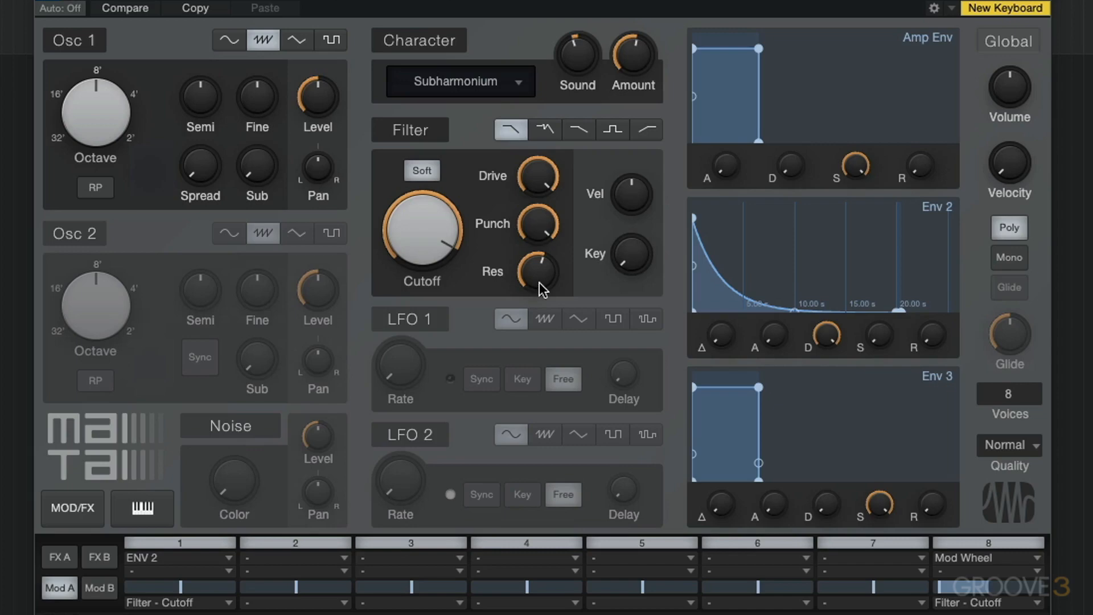
{"action": "mouse_move", "coordinate": [538, 281]}
{"action": "mouse_move", "coordinate": [422, 218]}
{"action": "mouse_move", "coordinate": [421, 217]}
{"action": "left_mouse_down"}
{"action": "mouse_move", "coordinate": [430, 251]}
{"action": "mouse_move", "coordinate": [423, 221]}
{"action": "left_mouse_up"}
{"action": "left_click_drag", "start_coordinate": [541, 270], "coordinate": [542, 267]}
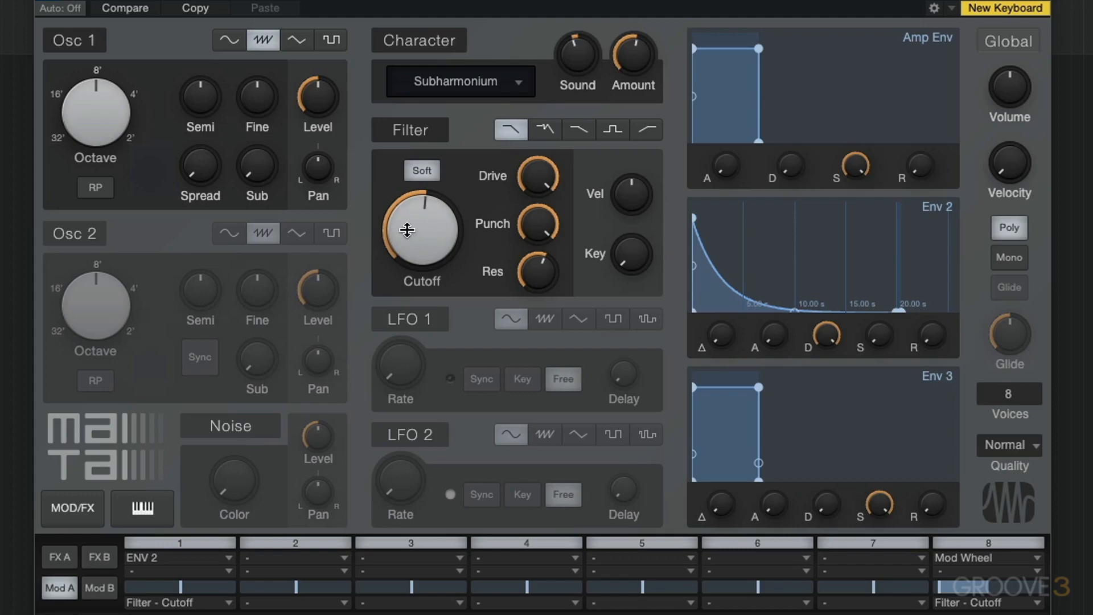
Turn Punch down to zero, reduce Drive to about a third, and raise the resonance while sweeping the cutoff.
{"action": "left_click_drag", "start_coordinate": [406, 230], "coordinate": [418, 229]}
{"action": "left_click_drag", "start_coordinate": [545, 229], "coordinate": [545, 250]}
{"action": "left_click_drag", "start_coordinate": [542, 174], "coordinate": [545, 276]}
{"action": "left_click_drag", "start_coordinate": [432, 231], "coordinate": [431, 202]}
{"action": "left_click_drag", "start_coordinate": [531, 250], "coordinate": [531, 236]}
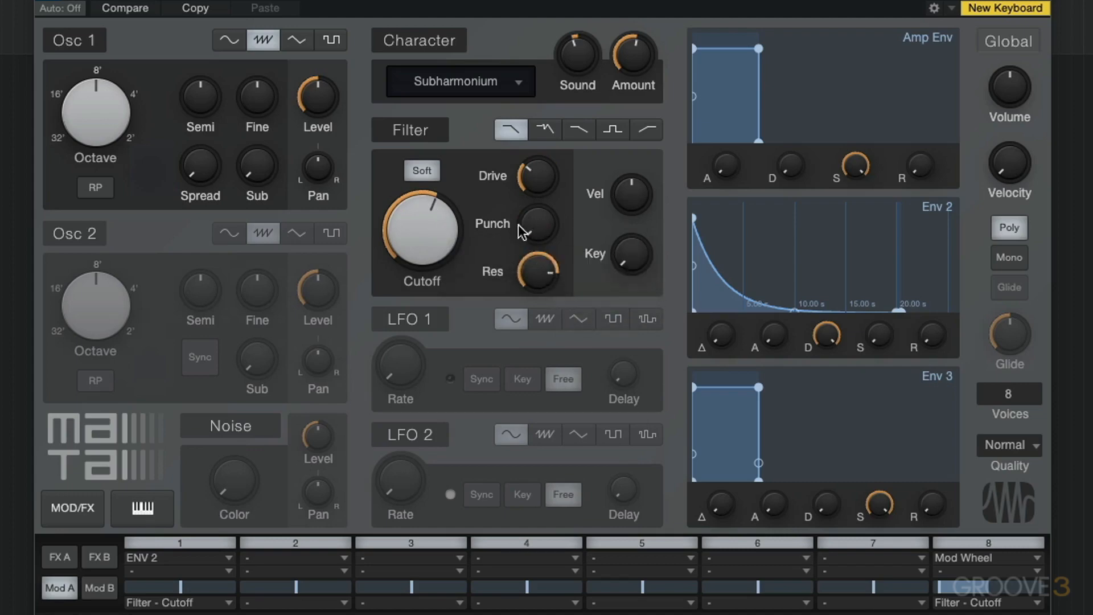
Sweep the cutoff with the resonance lowered to near minimum, and switch off the filter's Soft mode.
{"action": "left_click_drag", "start_coordinate": [430, 227], "coordinate": [430, 250]}
{"action": "left_click_drag", "start_coordinate": [545, 272], "coordinate": [542, 234]}
{"action": "left_click_drag", "start_coordinate": [436, 244], "coordinate": [436, 235]}
{"action": "mouse_move", "coordinate": [417, 233]}
{"action": "left_mouse_down"}
{"action": "mouse_move", "coordinate": [424, 241]}
{"action": "mouse_move", "coordinate": [429, 208]}
{"action": "mouse_move", "coordinate": [427, 247]}
{"action": "mouse_move", "coordinate": [436, 229]}
{"action": "left_mouse_up"}
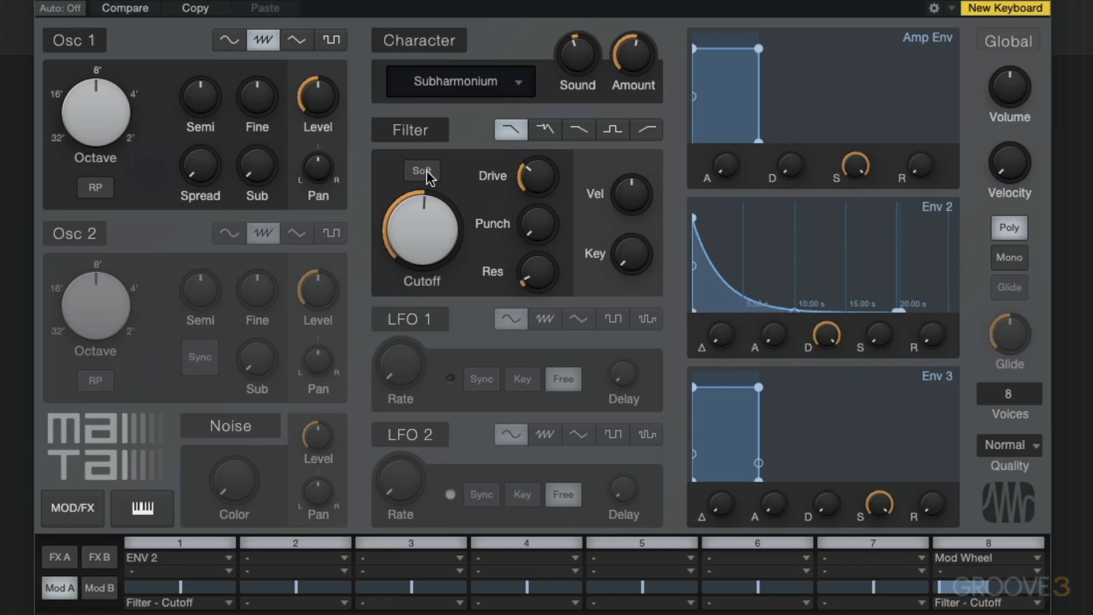
Raise the filter Drive and the resonance to roughly three-quarters of their ranges.
{"action": "left_click_drag", "start_coordinate": [538, 174], "coordinate": [540, 155]}
{"action": "left_click_drag", "start_coordinate": [537, 174], "coordinate": [539, 159]}
{"action": "left_click_drag", "start_coordinate": [537, 272], "coordinate": [521, 128]}
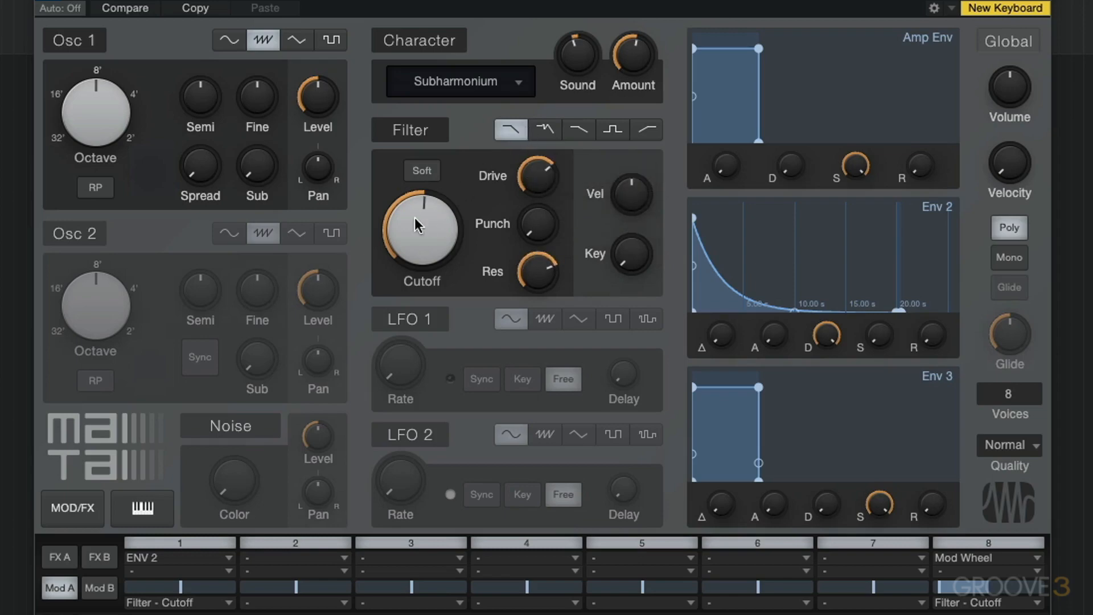
Raise the cutoff and compare the filter with Soft mode on and off, leaving it off.
{"action": "left_click_drag", "start_coordinate": [417, 223], "coordinate": [414, 195]}
{"action": "left_click", "coordinate": [425, 172]}
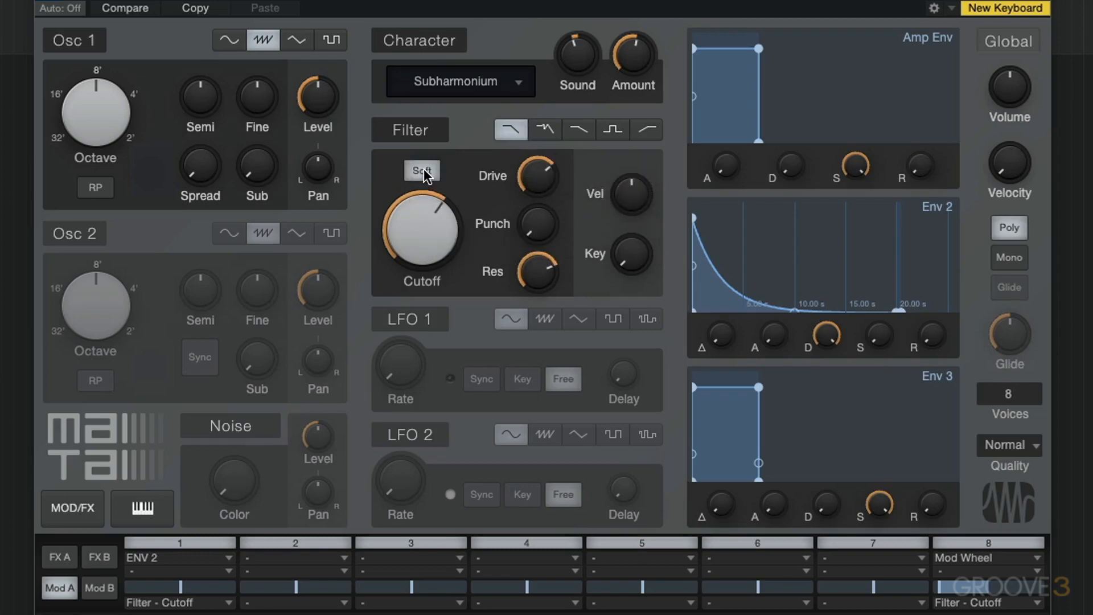
{"action": "left_click", "coordinate": [426, 173]}
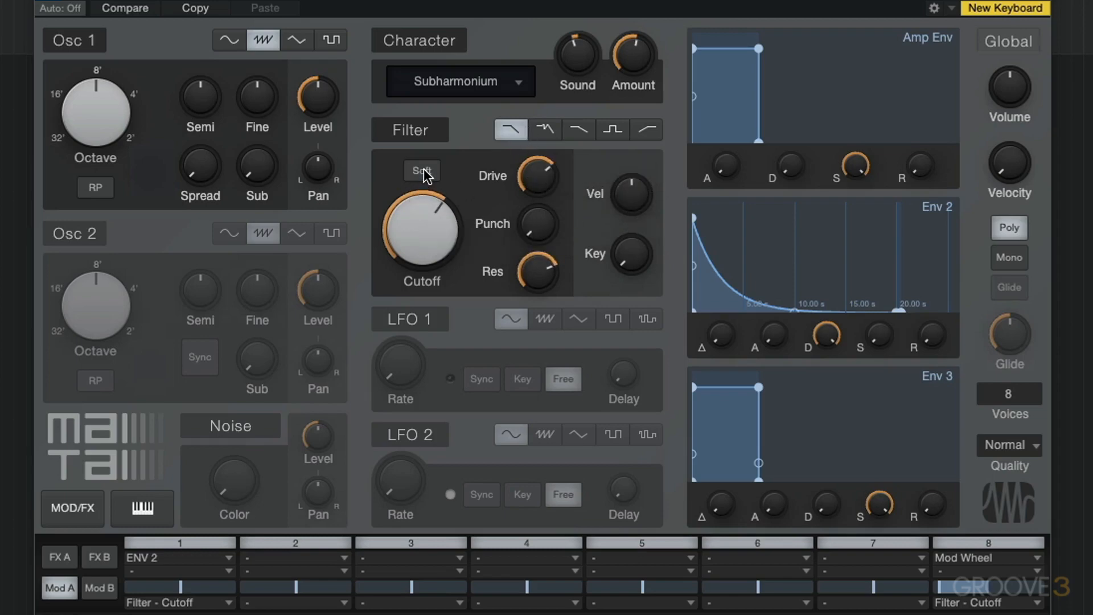
Lower the cutoff to about 377 Hz and set the filter's velocity amount to its positive maximum.
{"action": "mouse_move", "coordinate": [629, 182]}
{"action": "left_click_drag", "start_coordinate": [434, 219], "coordinate": [435, 242]}
{"action": "left_click_drag", "start_coordinate": [626, 201], "coordinate": [626, 102]}
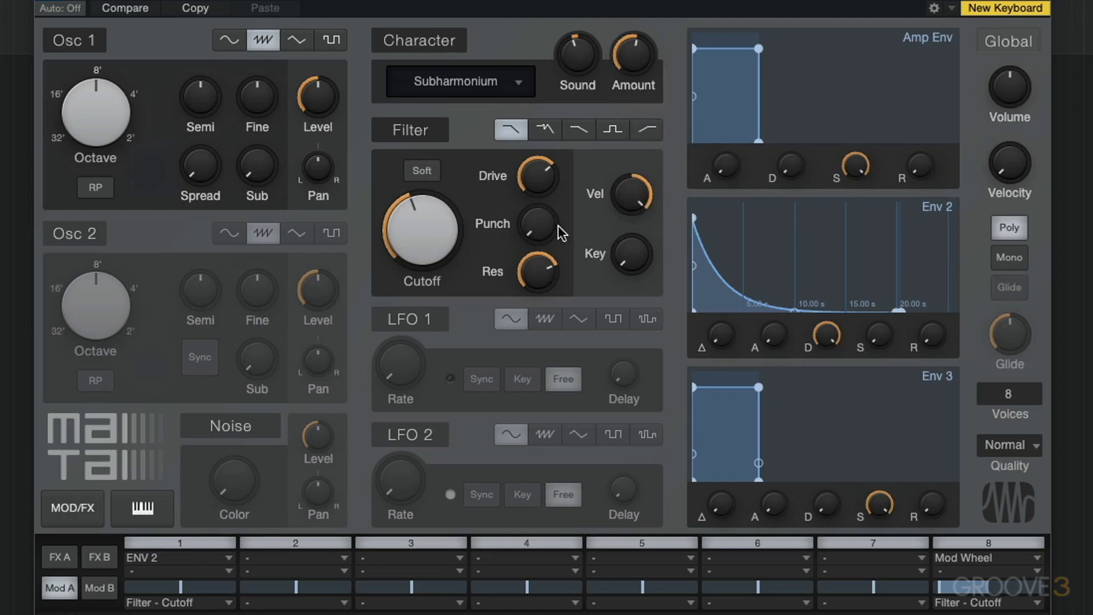
{"action": "mouse_move", "coordinate": [558, 227]}
Raise the resonance to near maximum and reduce the filter Drive to near minimum.
{"action": "left_click_drag", "start_coordinate": [537, 272], "coordinate": [533, 230]}
{"action": "left_click_drag", "start_coordinate": [537, 185], "coordinate": [541, 282]}
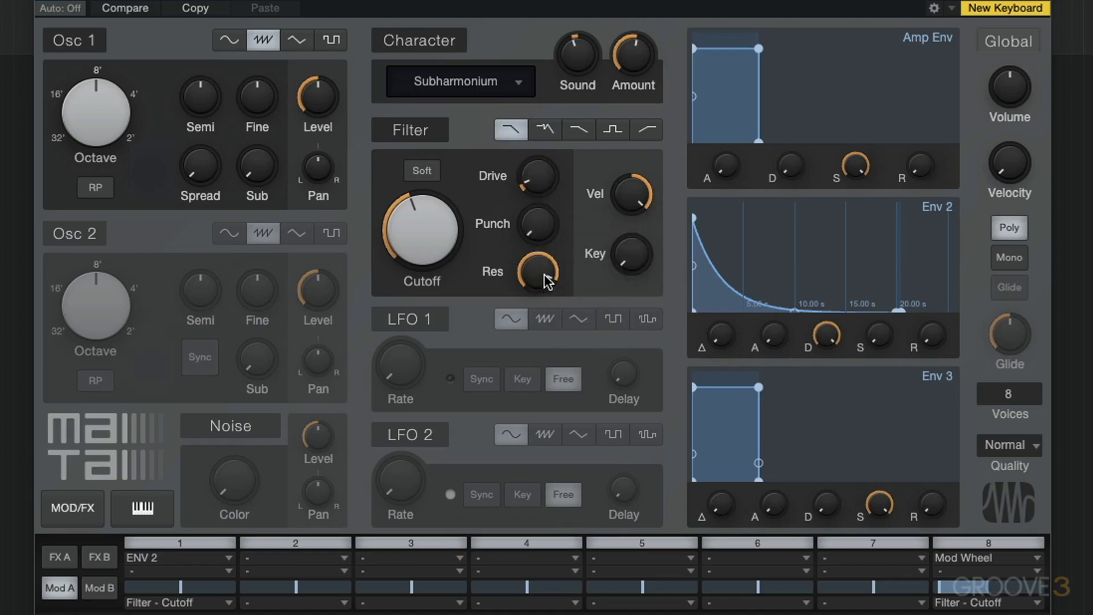
{"action": "mouse_move", "coordinate": [549, 268]}
{"action": "mouse_move", "coordinate": [409, 209]}
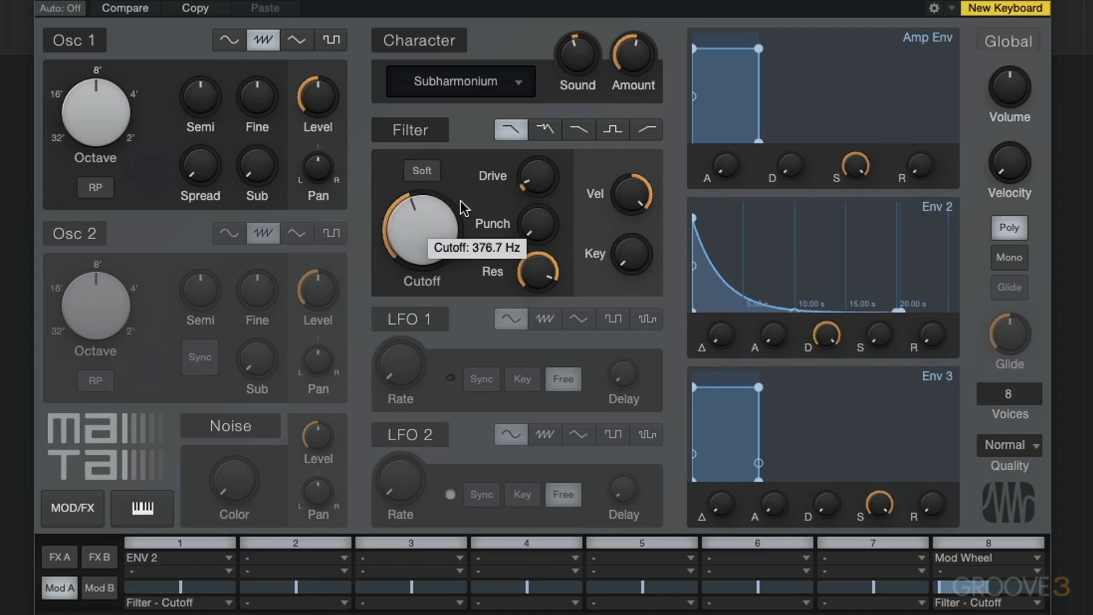
Try the filter's velocity amount at 61%, and at its full negative value.
{"action": "left_click_drag", "start_coordinate": [634, 189], "coordinate": [635, 232]}
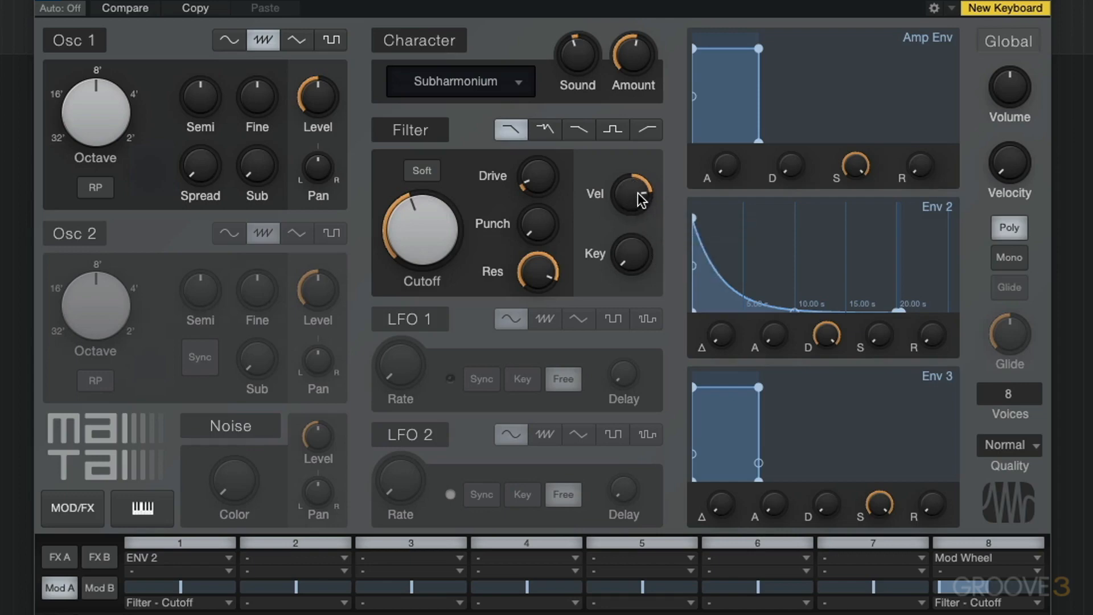
{"action": "mouse_move", "coordinate": [638, 192]}
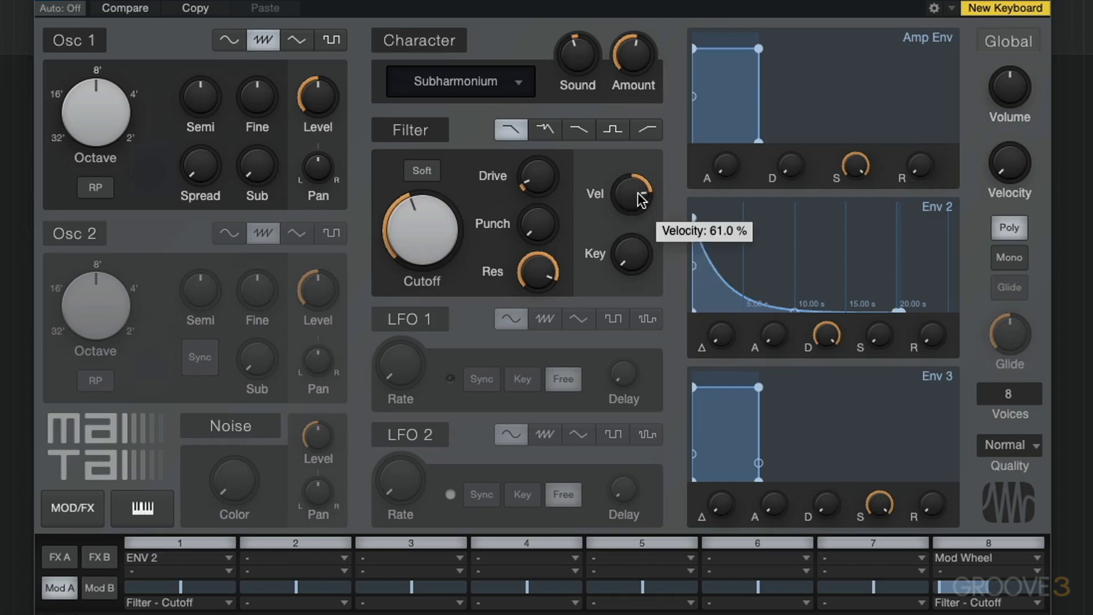
{"action": "left_click_drag", "start_coordinate": [637, 193], "coordinate": [631, 246]}
{"action": "mouse_move", "coordinate": [636, 245]}
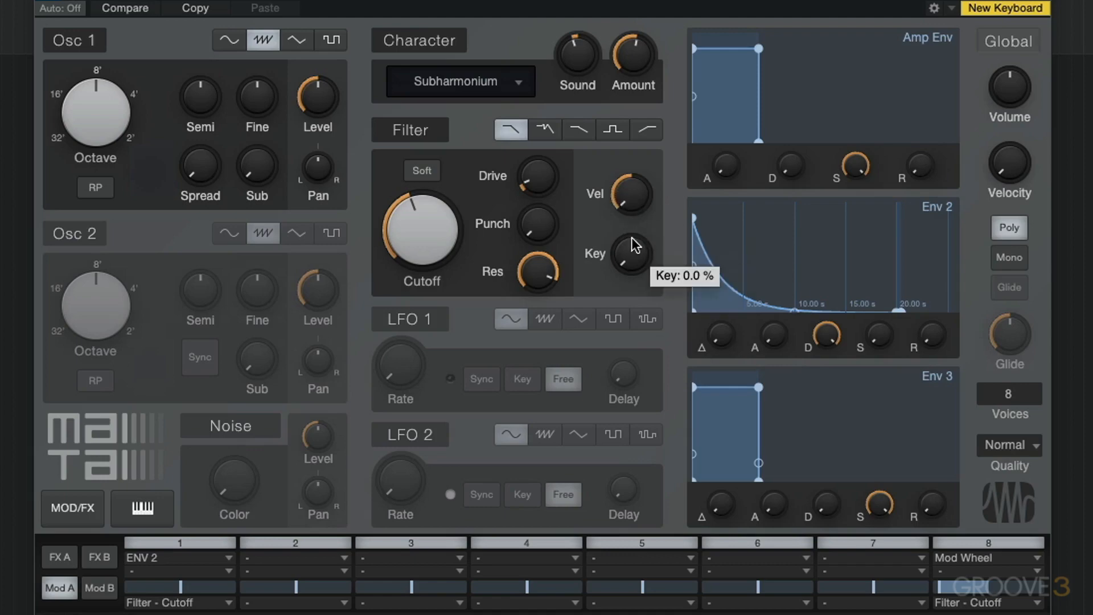
Bring the filter's velocity amount back up to about 1%.
{"action": "left_click_drag", "start_coordinate": [624, 204], "coordinate": [626, 154]}
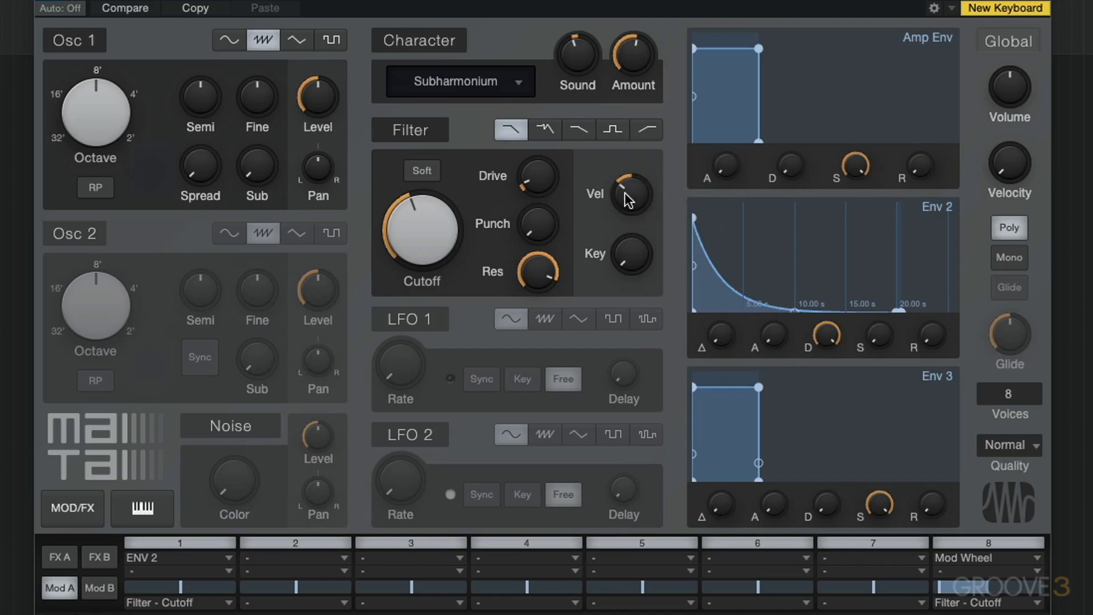
{"action": "left_click_drag", "start_coordinate": [628, 200], "coordinate": [629, 156]}
{"action": "mouse_move", "coordinate": [631, 180]}
{"action": "mouse_move", "coordinate": [616, 244]}
Lower the filter cutoff slightly and check the filter's Key tracking amount.
{"action": "left_click_drag", "start_coordinate": [419, 225], "coordinate": [418, 232]}
{"action": "mouse_move", "coordinate": [643, 271]}
{"action": "mouse_move", "coordinate": [397, 233]}
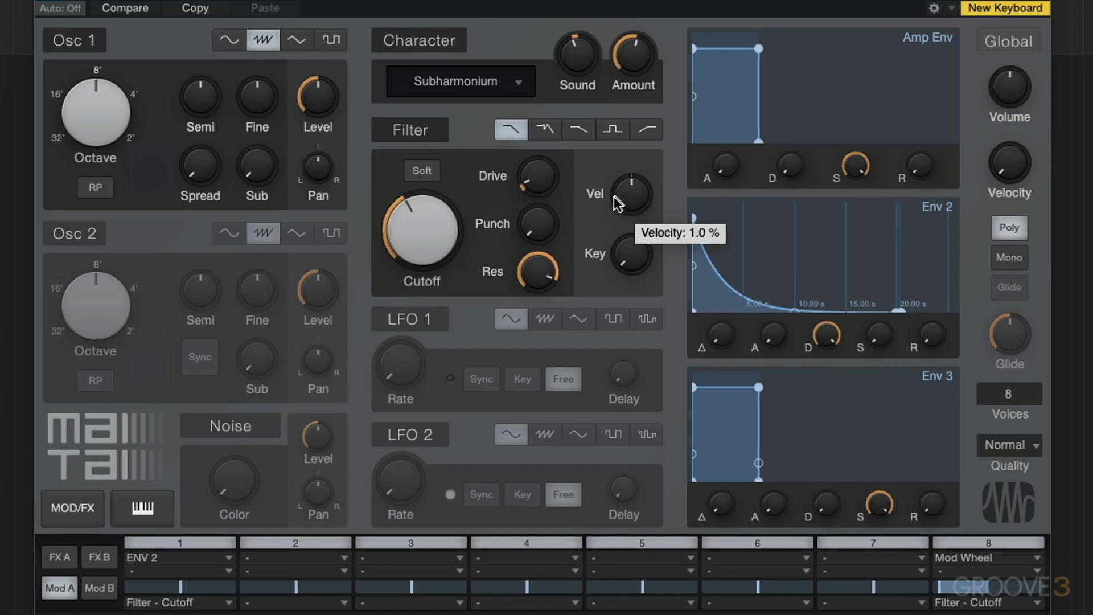
{"action": "mouse_move", "coordinate": [612, 246]}
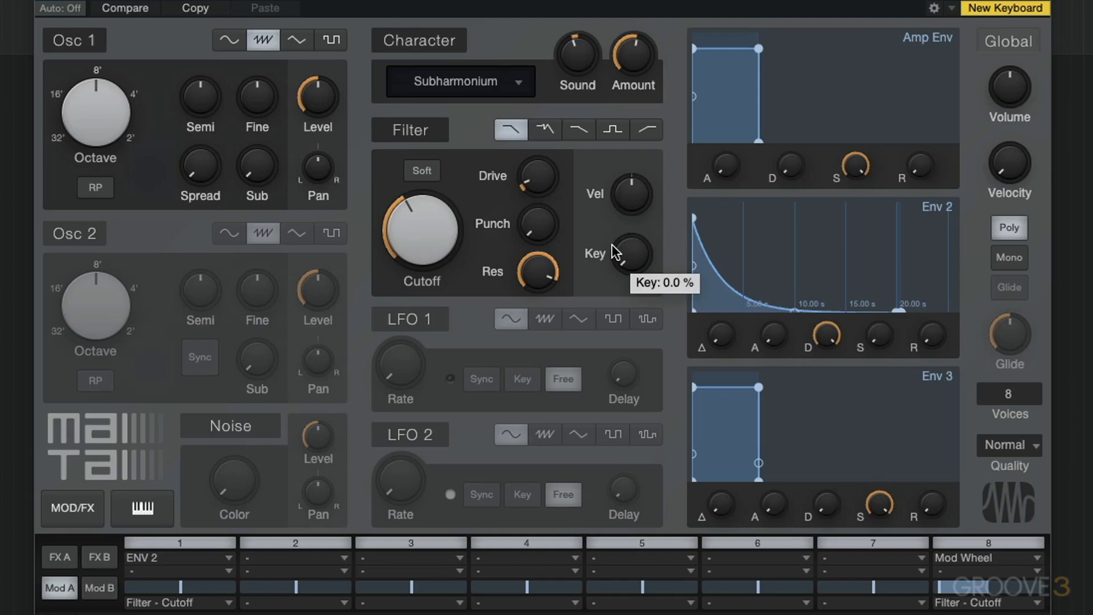